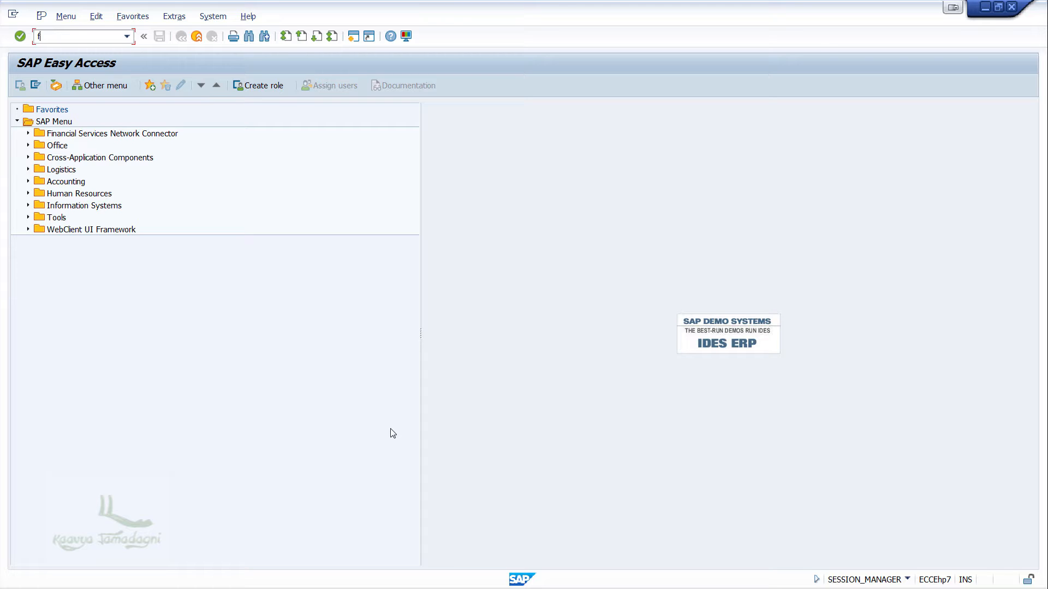
Open the FS00 transaction to edit G/L accounts centrally from the Accounting master records menu.
click(28, 181)
click(38, 193)
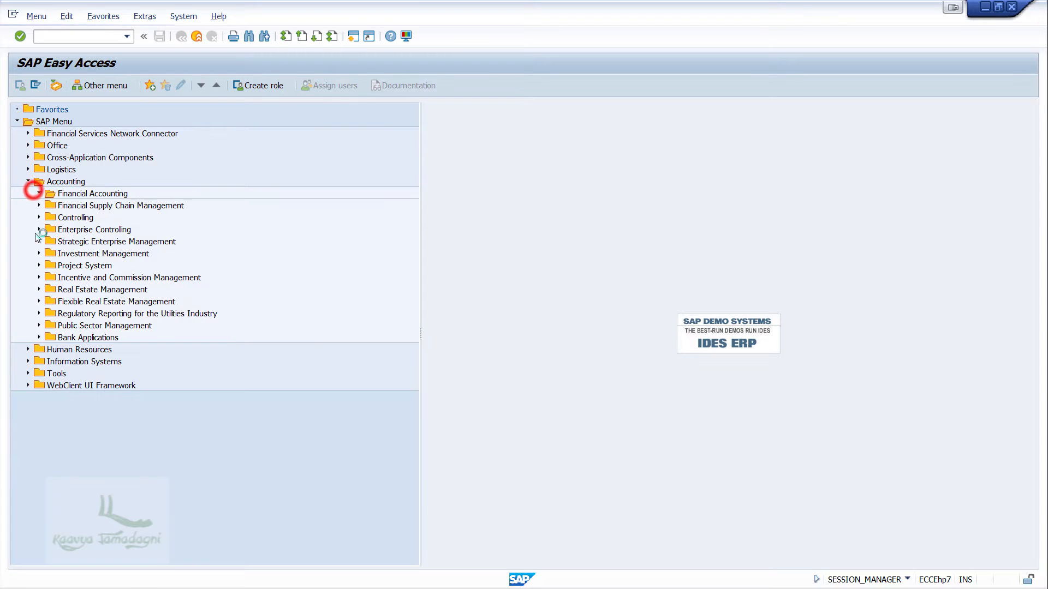
click(49, 206)
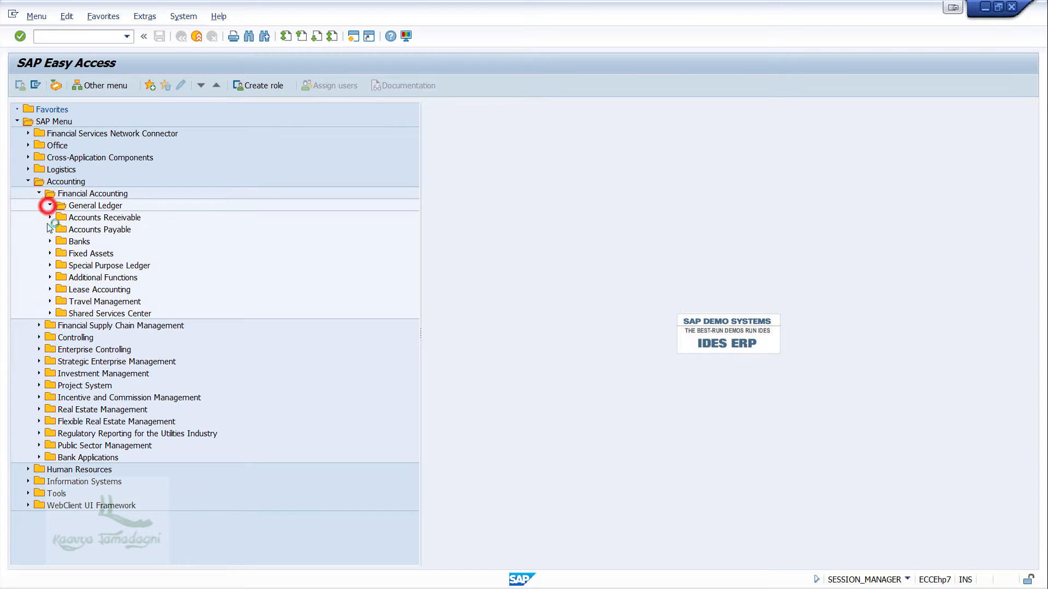
click(61, 254)
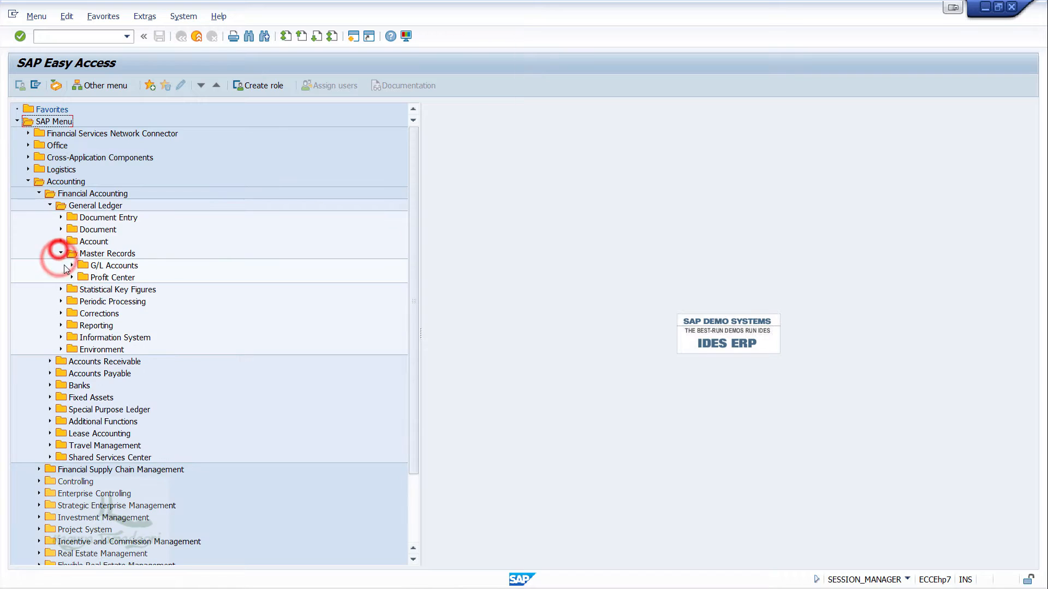
click(72, 265)
click(82, 277)
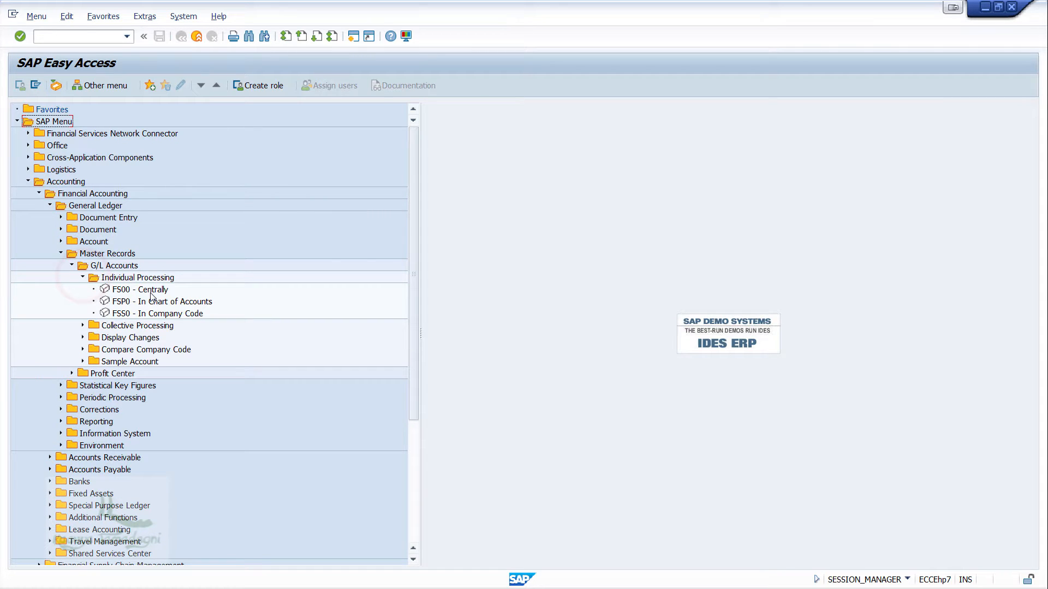
double_click(152, 291)
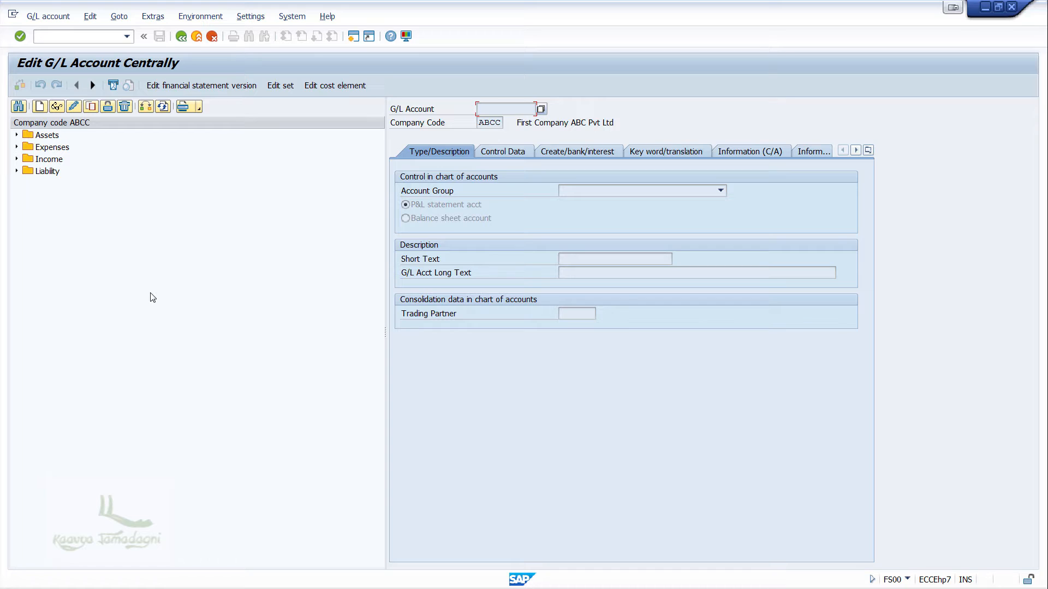
Display the Bank Account G/L account under Assets and view its type and description.
click(15, 136)
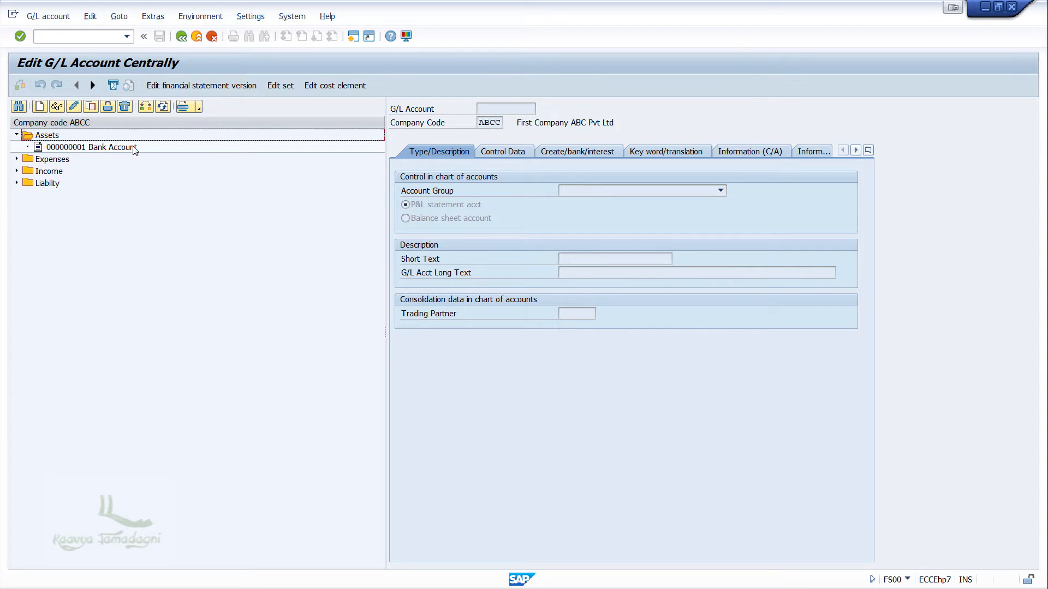
double_click(82, 147)
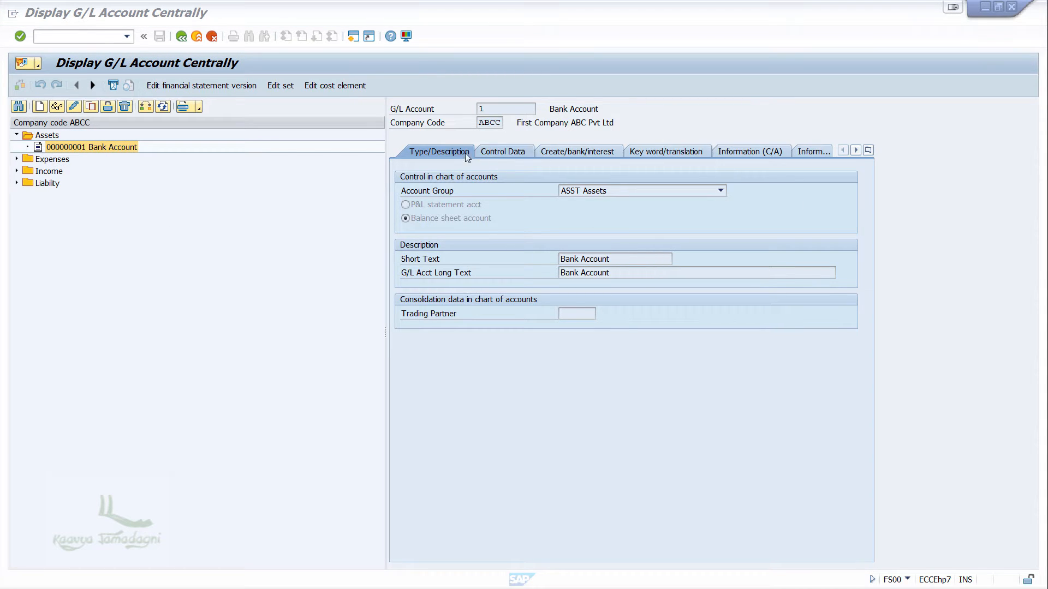
click(495, 151)
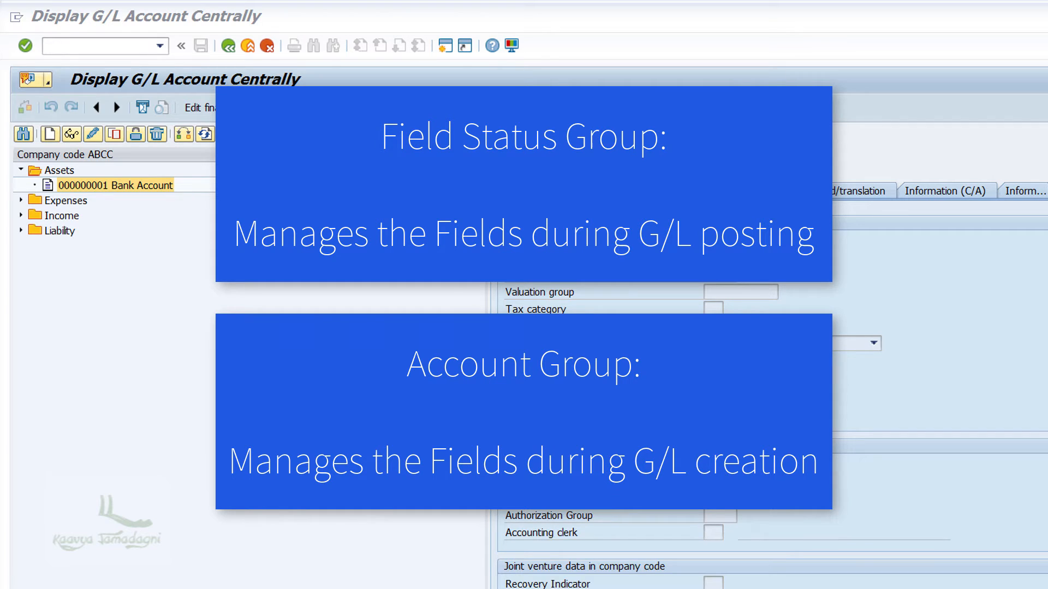
Open the SAP Reference IMG through transaction SPRO.
click(97, 47)
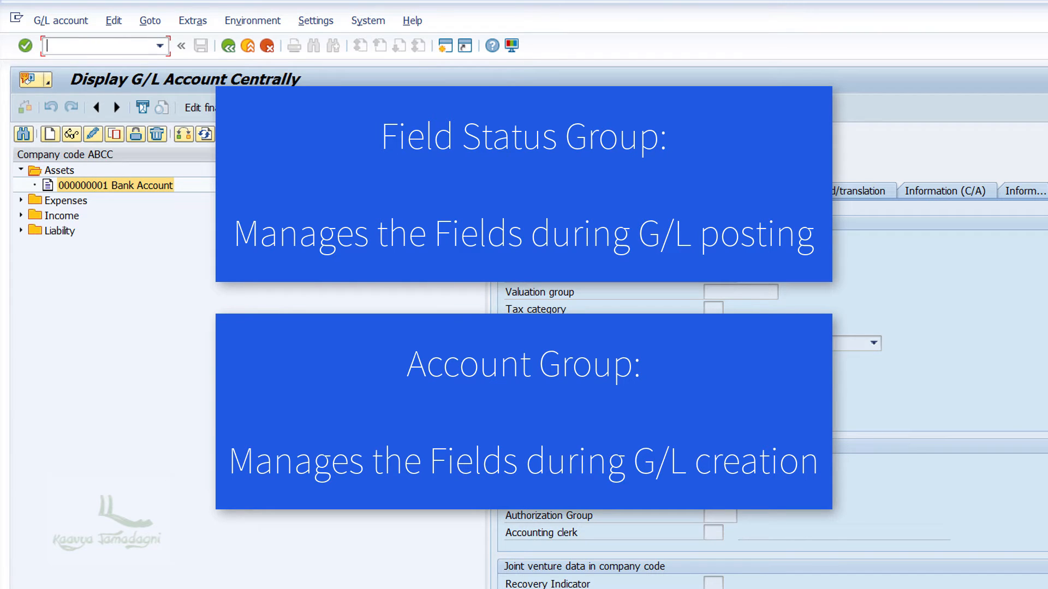
text(/nspro)
key(Return)
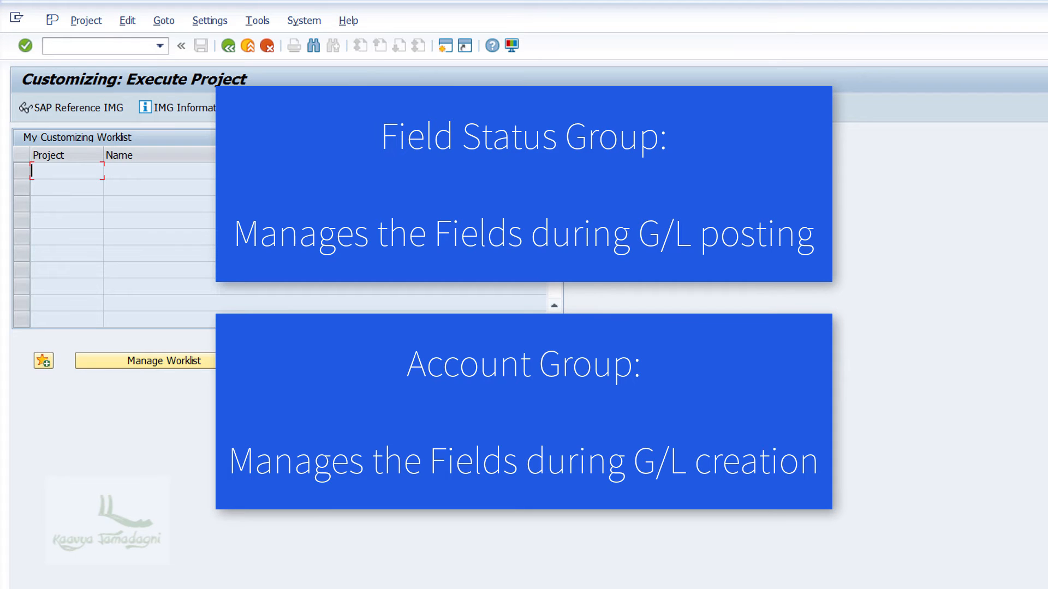
click(87, 112)
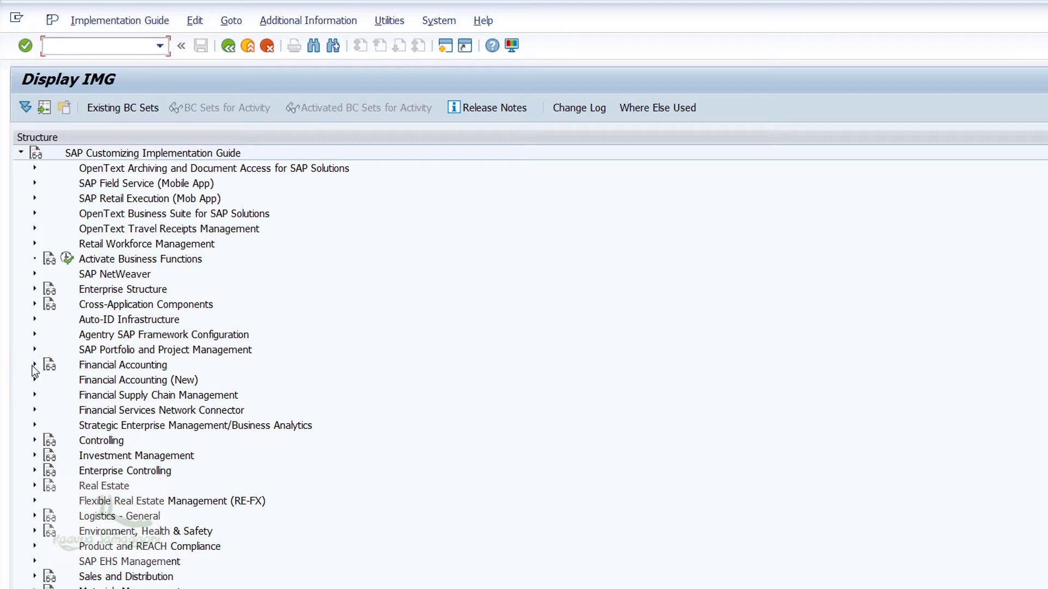
Open Define Account Group under Financial Accounting, General Ledger Accounting, G/L Accounts, Master Data, Preparations.
click(34, 365)
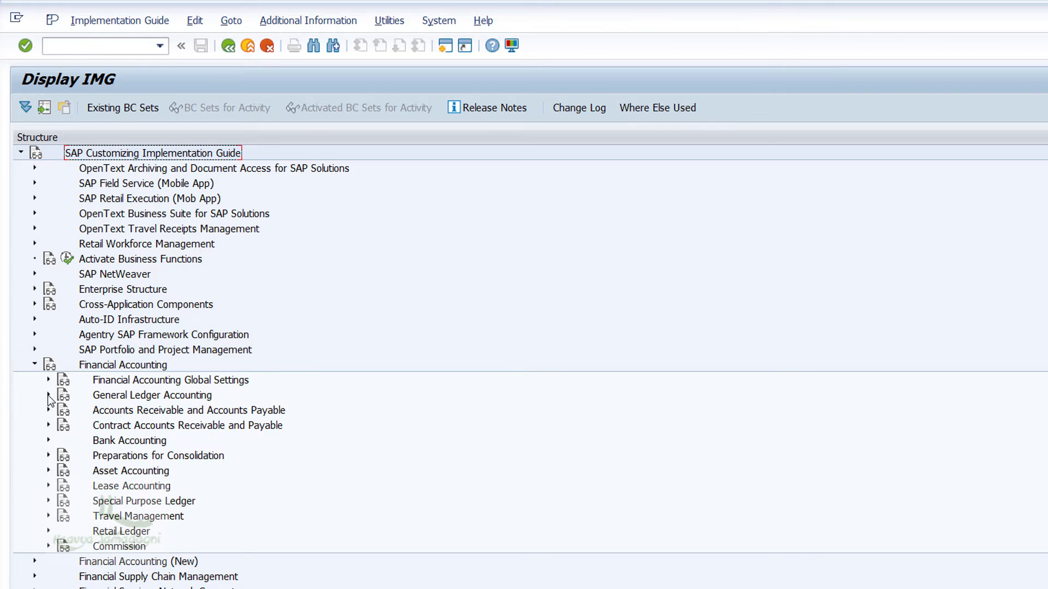
click(48, 395)
click(62, 410)
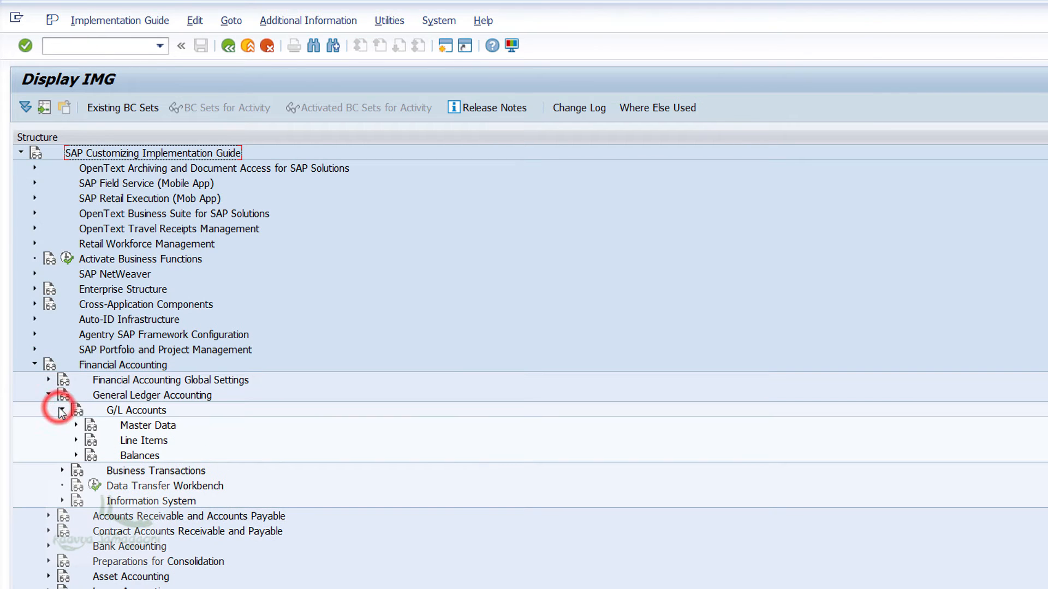
click(76, 425)
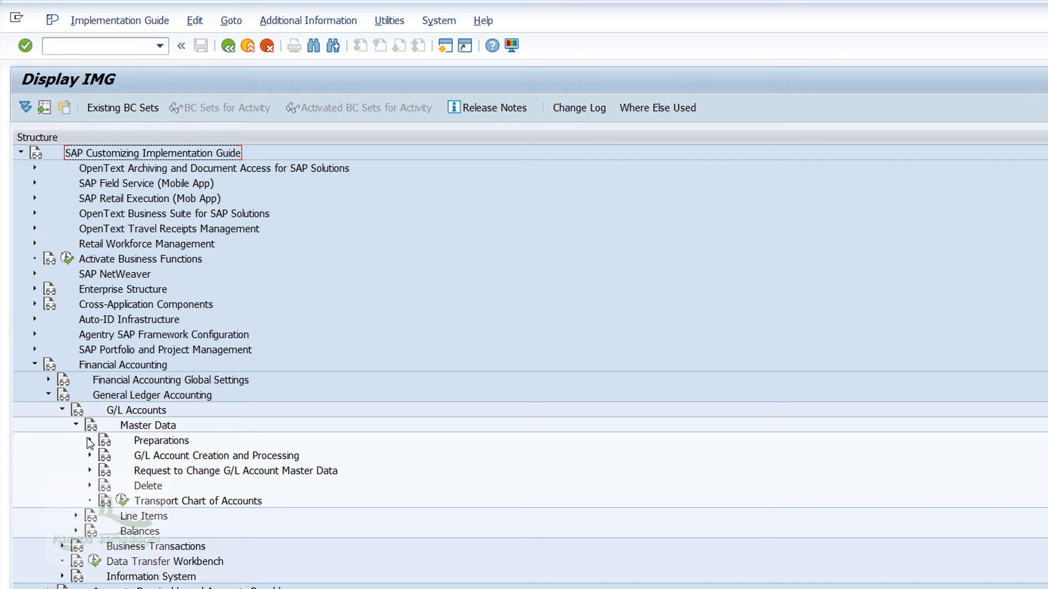
click(89, 441)
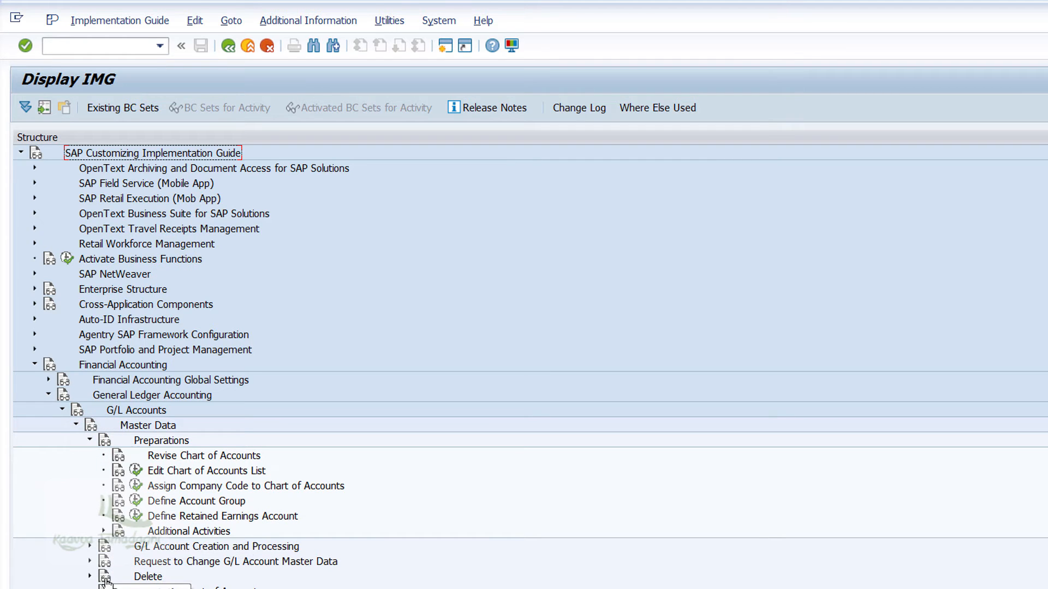
click(135, 502)
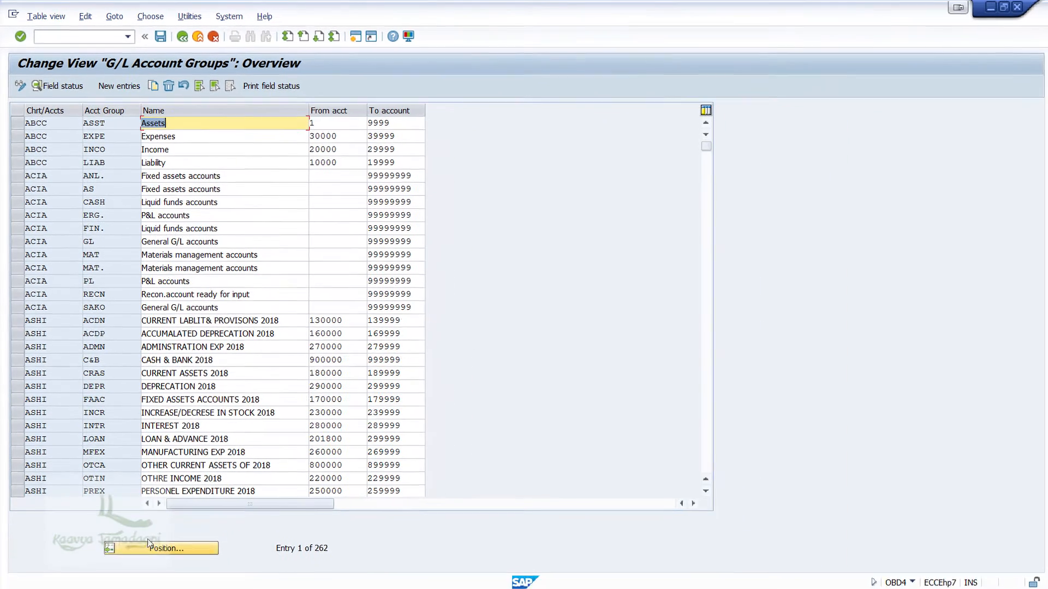
Position the G/L account group list at chart of accounts ABCC.
click(148, 543)
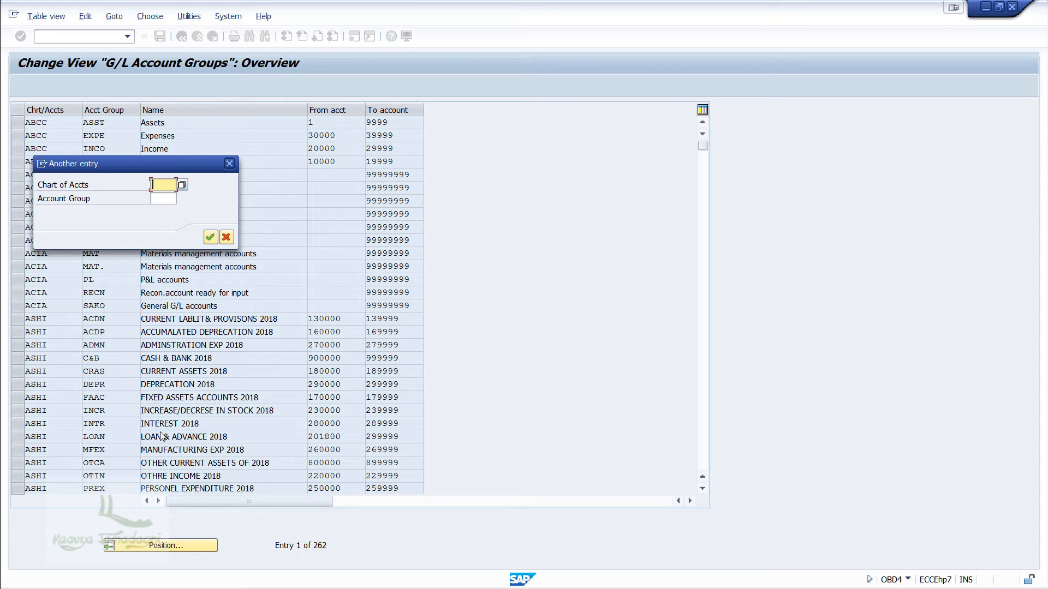
text(ABCC)
key(Return)
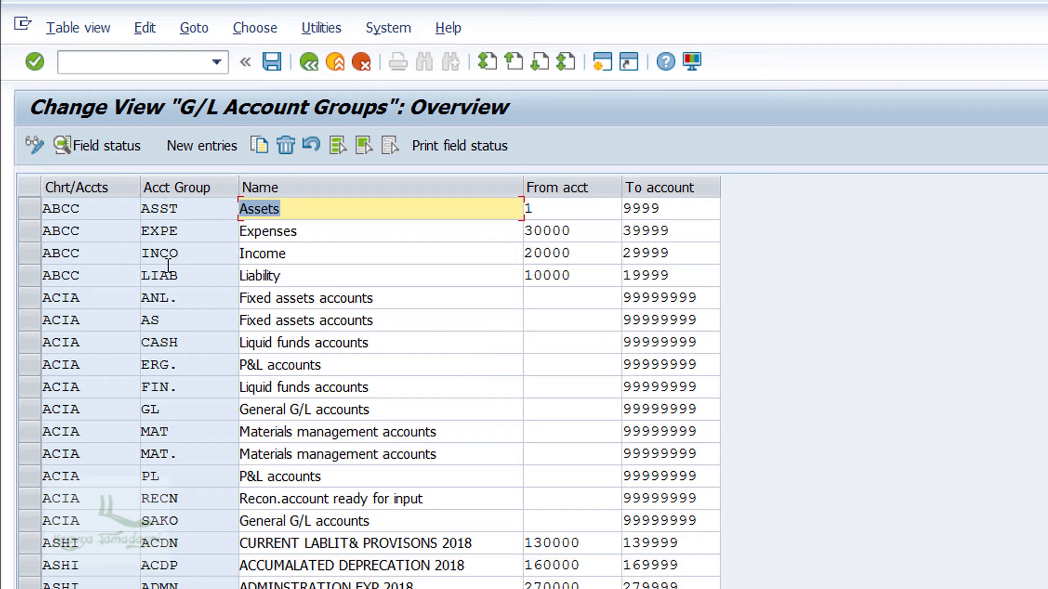
Open the field status of account group ASST and its Account control subgroup.
click(200, 210)
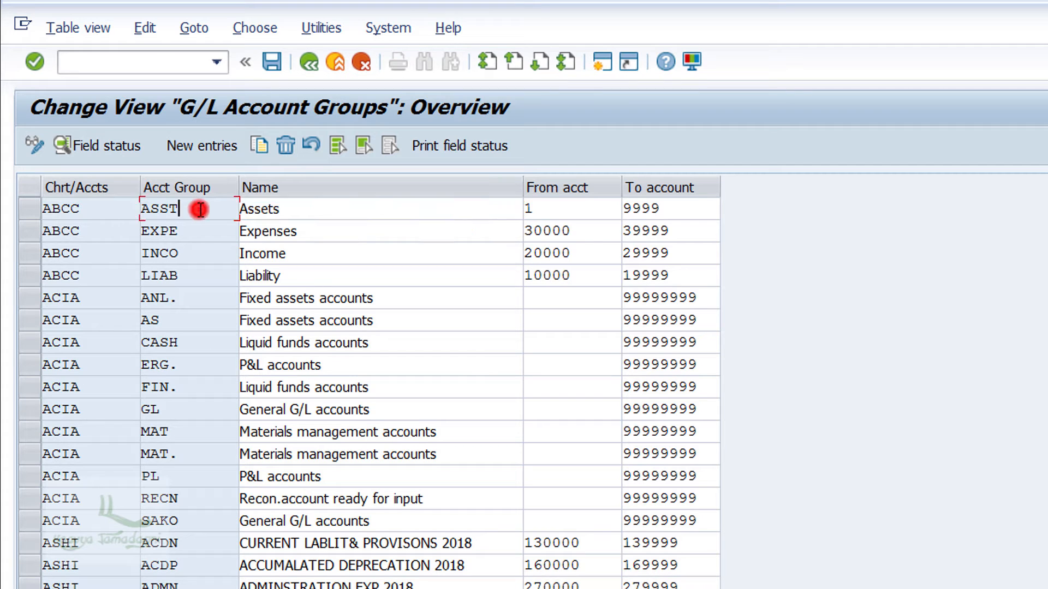
double_click(200, 210)
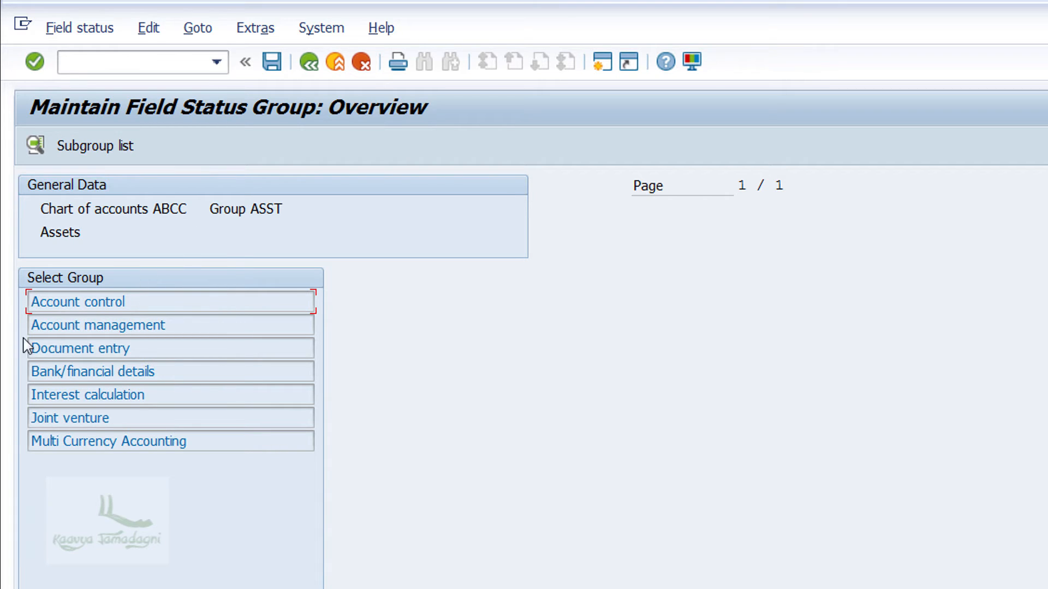
click(1, 479)
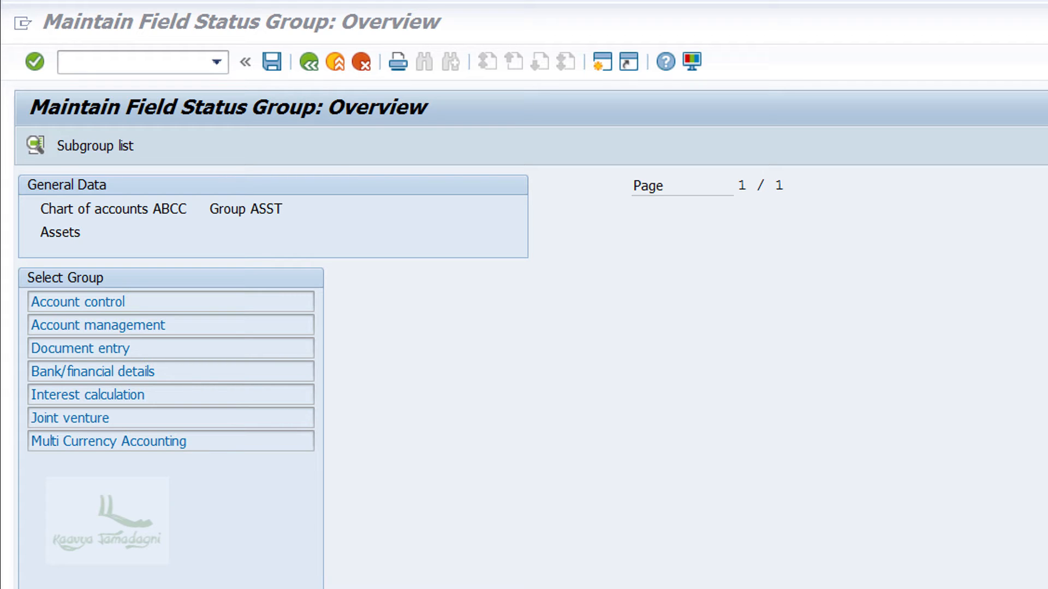
click(182, 301)
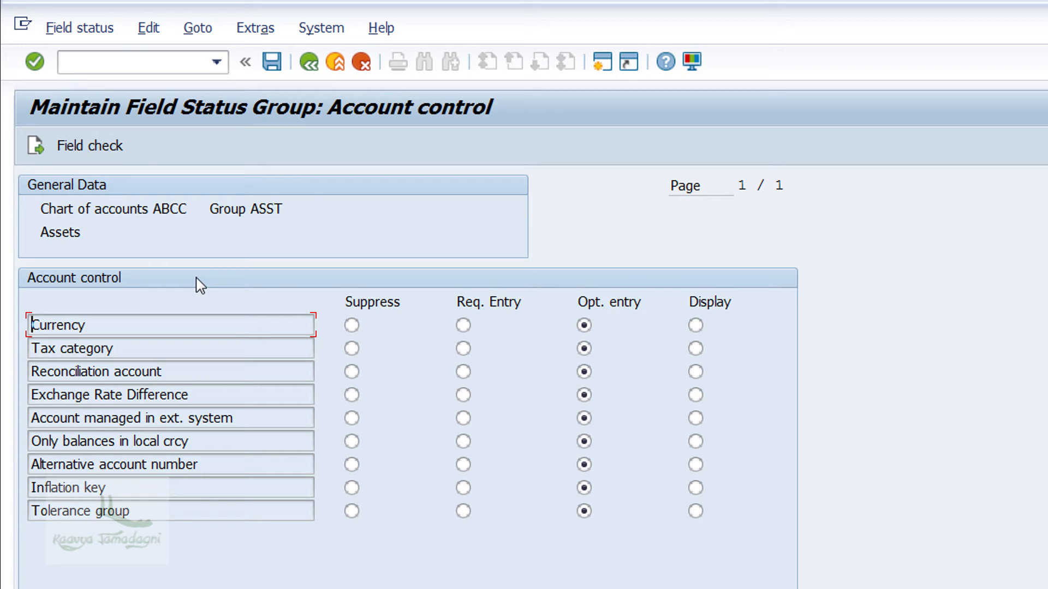
Set Tax category to Suppress and save the change under the proposed customizing request.
click(351, 350)
click(271, 61)
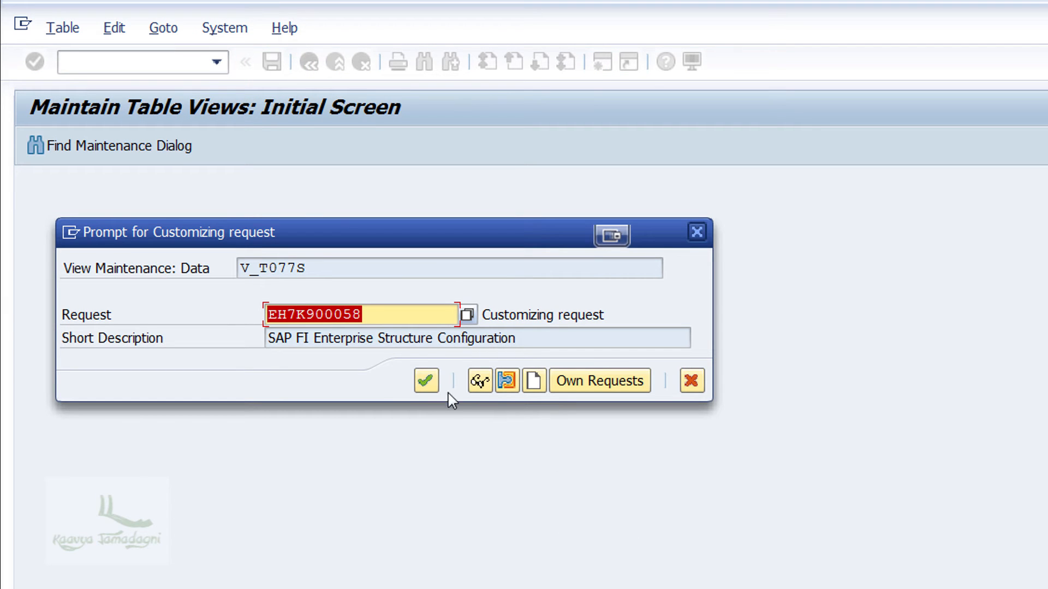
click(417, 384)
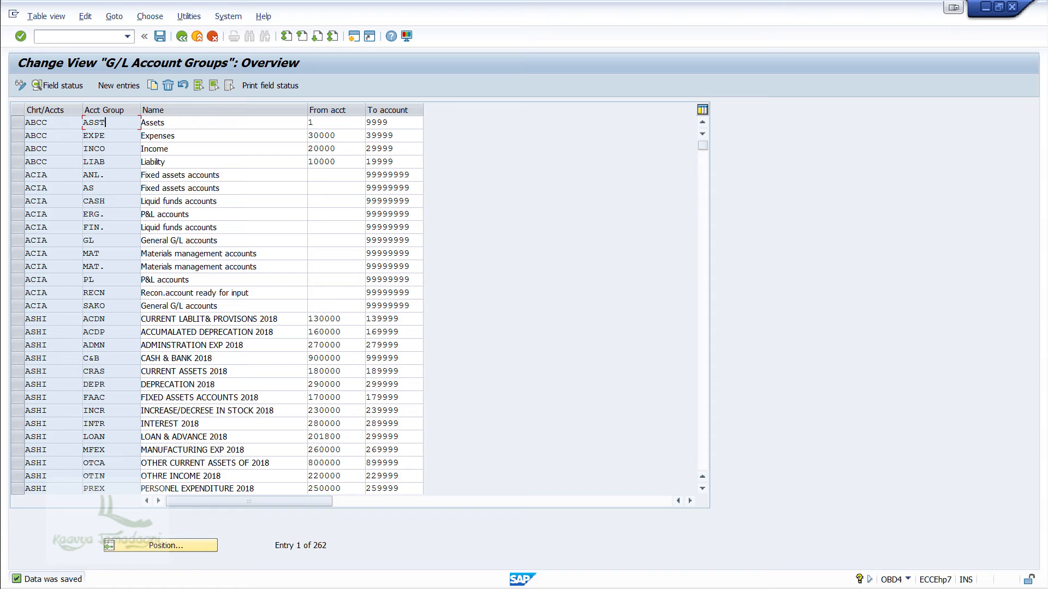
Return to editing G/L accounts centrally with transaction FS00.
click(77, 36)
text(/)
text(n)
text(obd4)
key(Return)
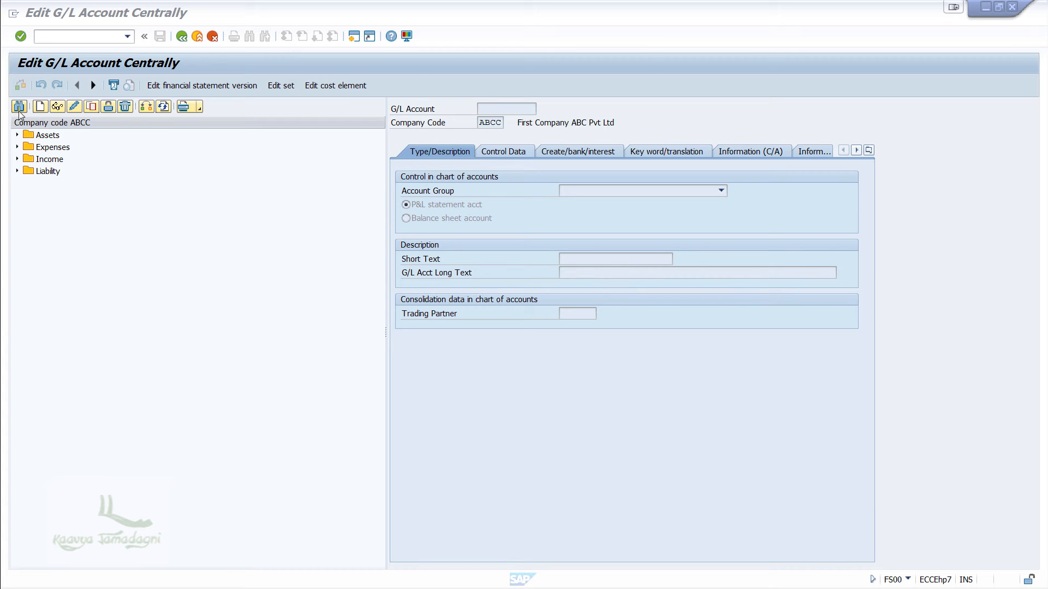
Start creating G/L account 2 in company code ABCC.
click(40, 107)
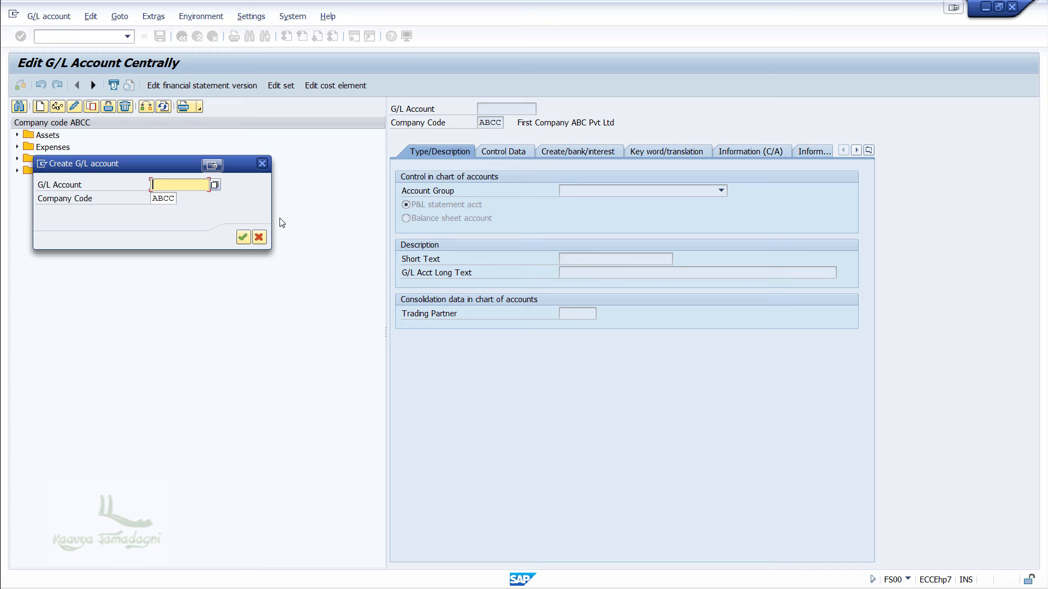
text(2)
click(243, 237)
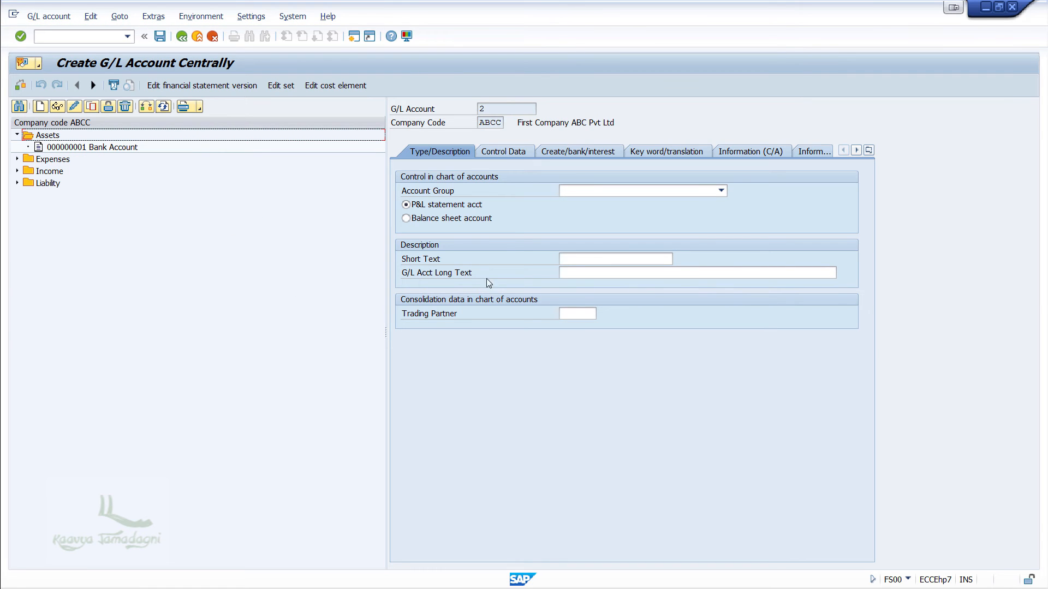
Assign account group ASST Assets to the new account and open its Control Data fields.
click(657, 191)
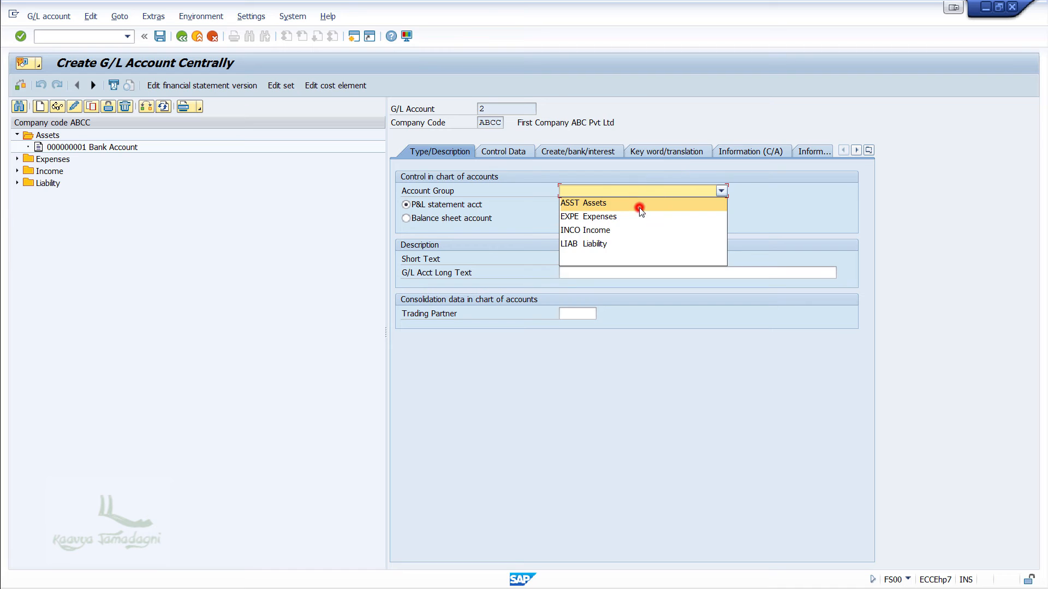
click(640, 208)
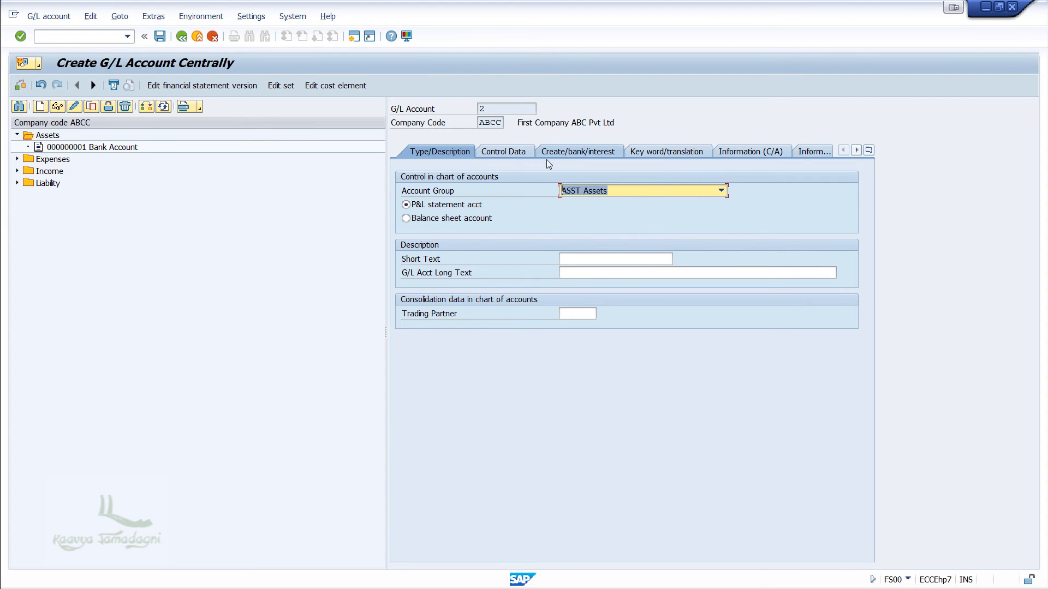
click(523, 150)
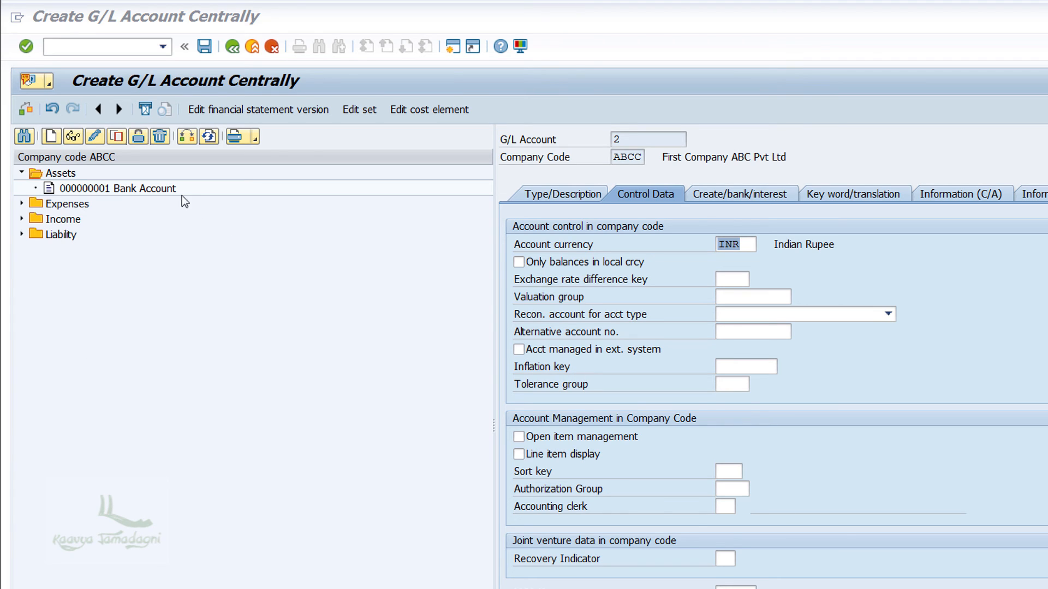
Open the Bank Account without saving the new account.
double_click(161, 189)
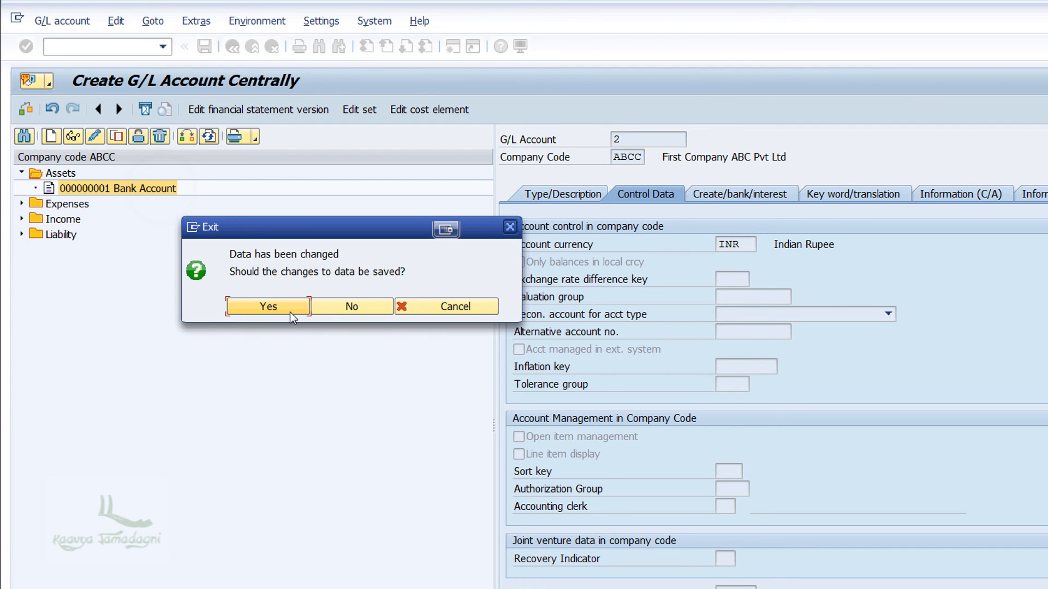
click(344, 305)
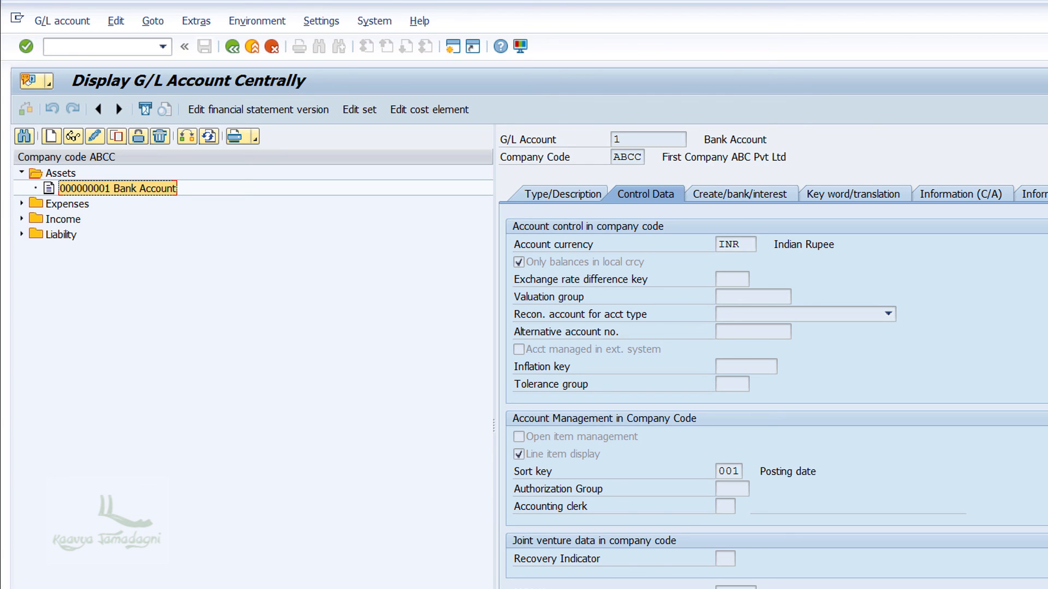
Expand the Expenses folder in the account tree.
key(alt+Tab)
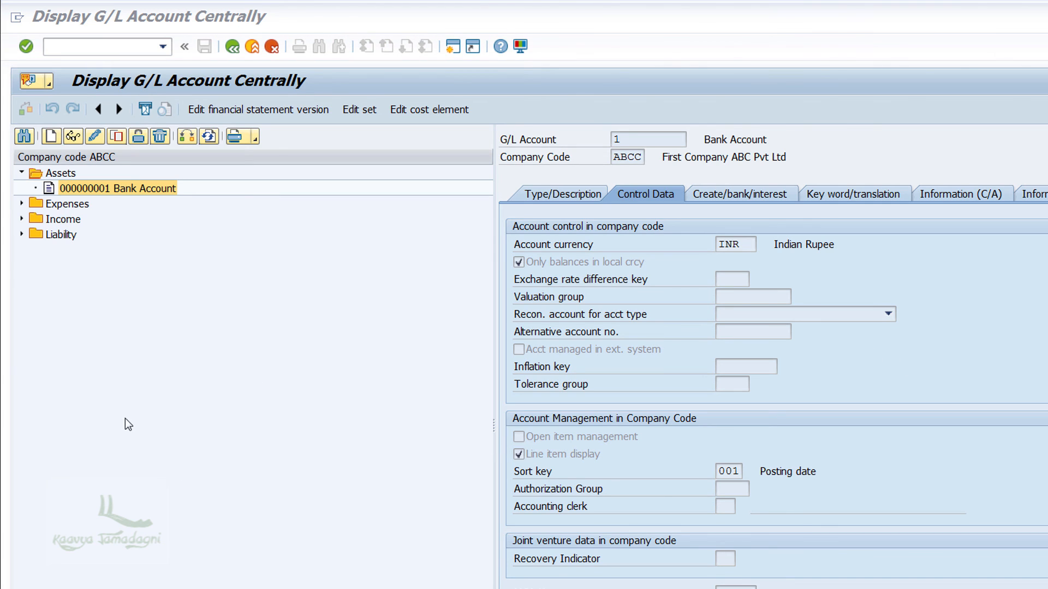
click(21, 205)
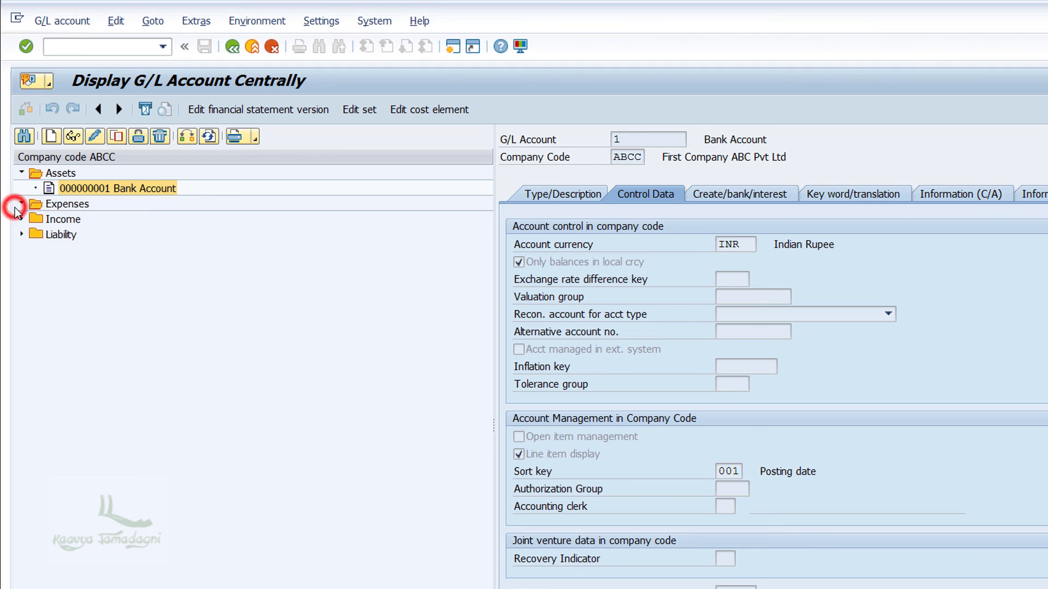
Display the Rent expense account to check its control data fields.
double_click(119, 235)
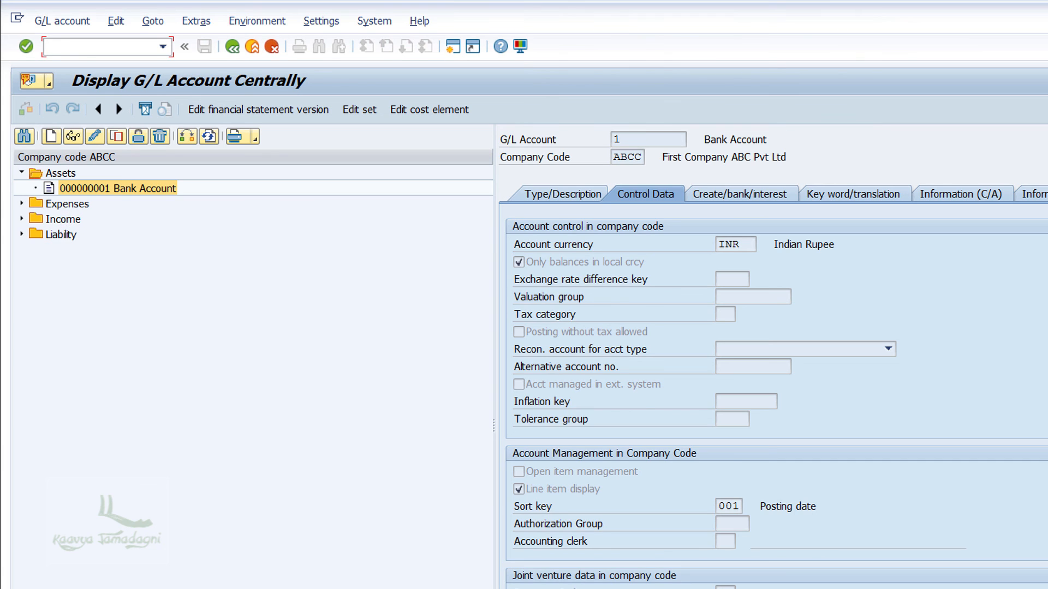
Open the implementation guide with /nspro and navigate to the Account control field status of account group ASST.
click(78, 43)
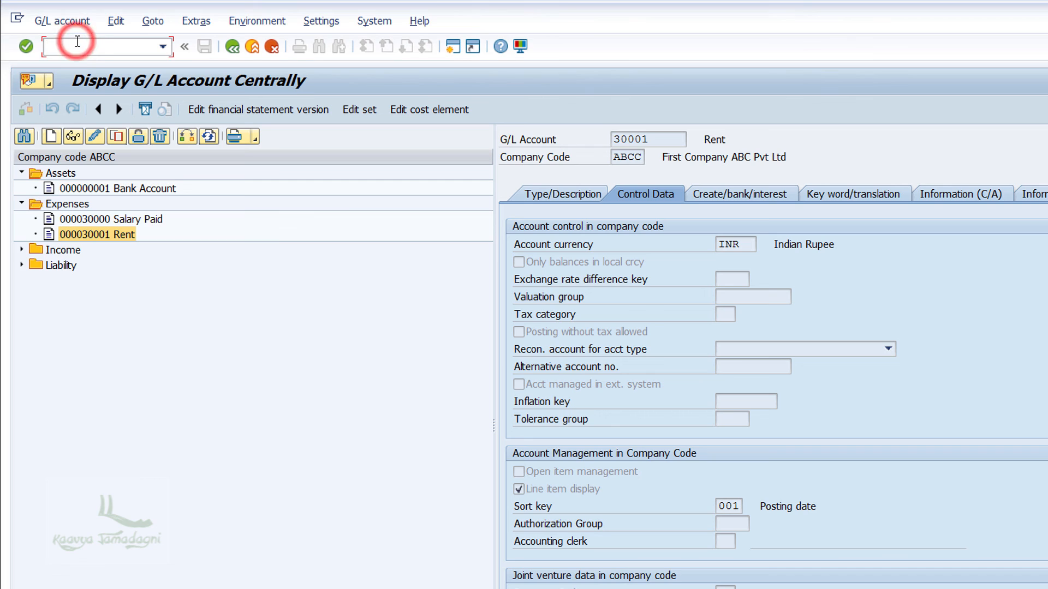
text(/nspro)
key(Return)
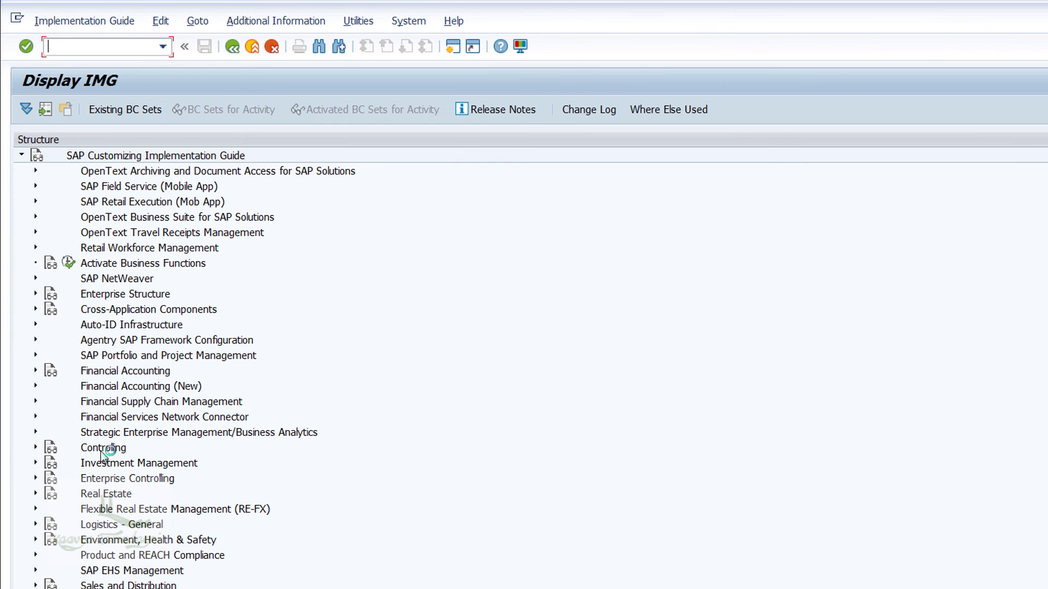
click(34, 371)
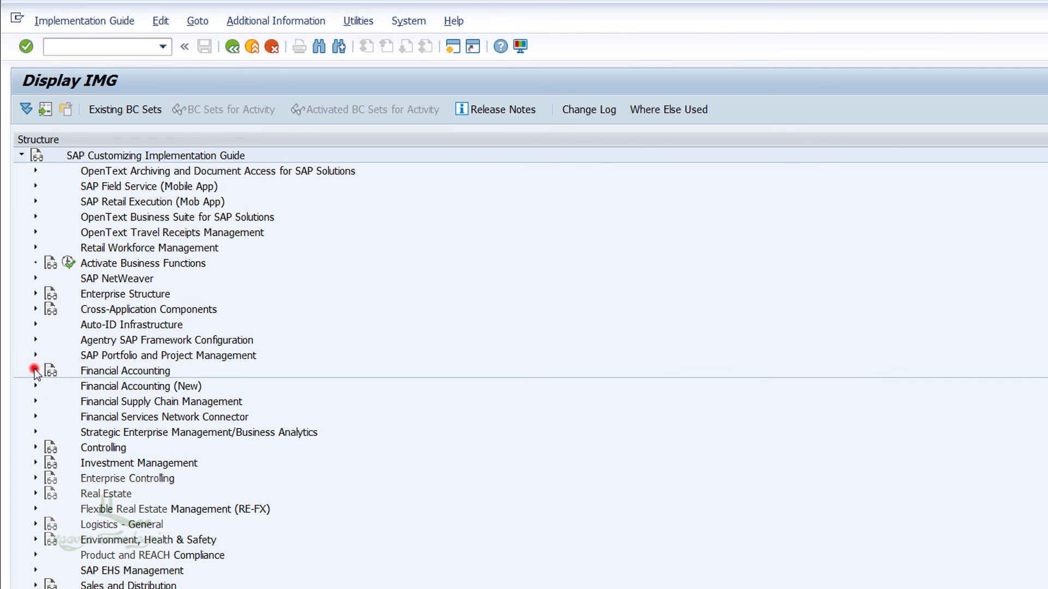
click(49, 401)
click(64, 417)
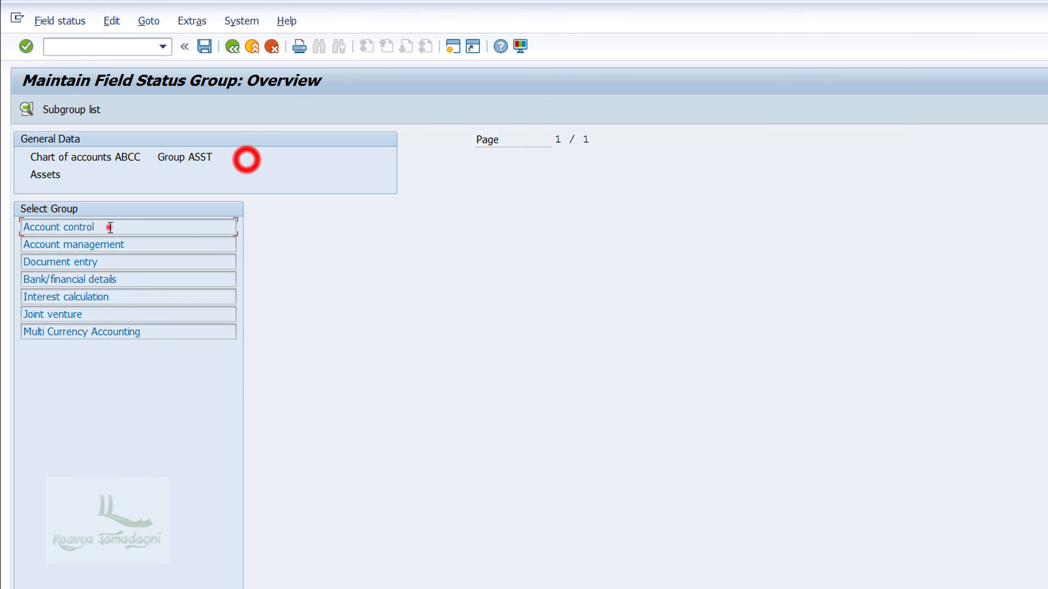
double_click(110, 227)
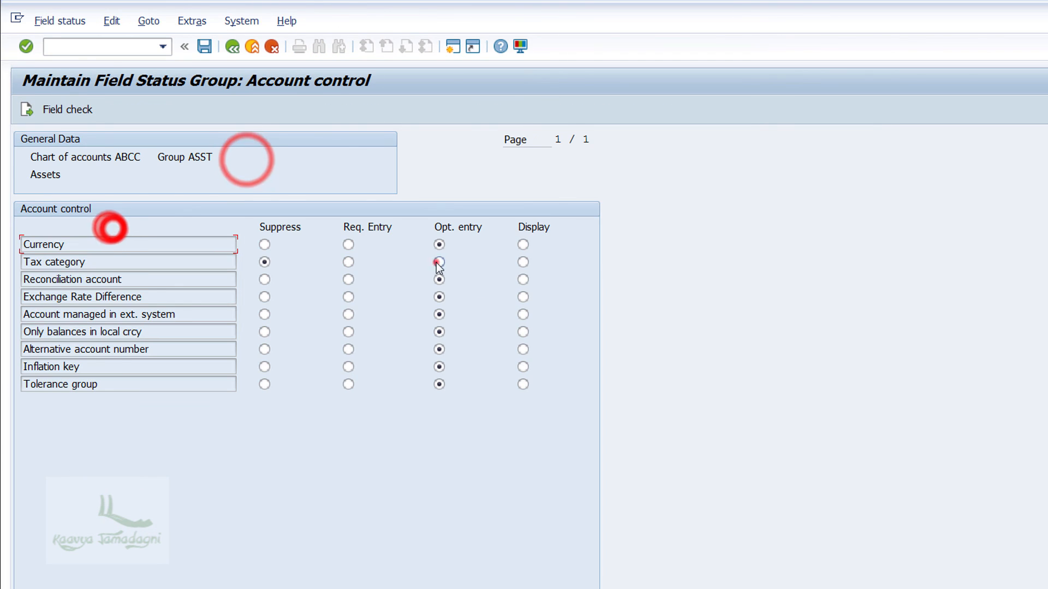